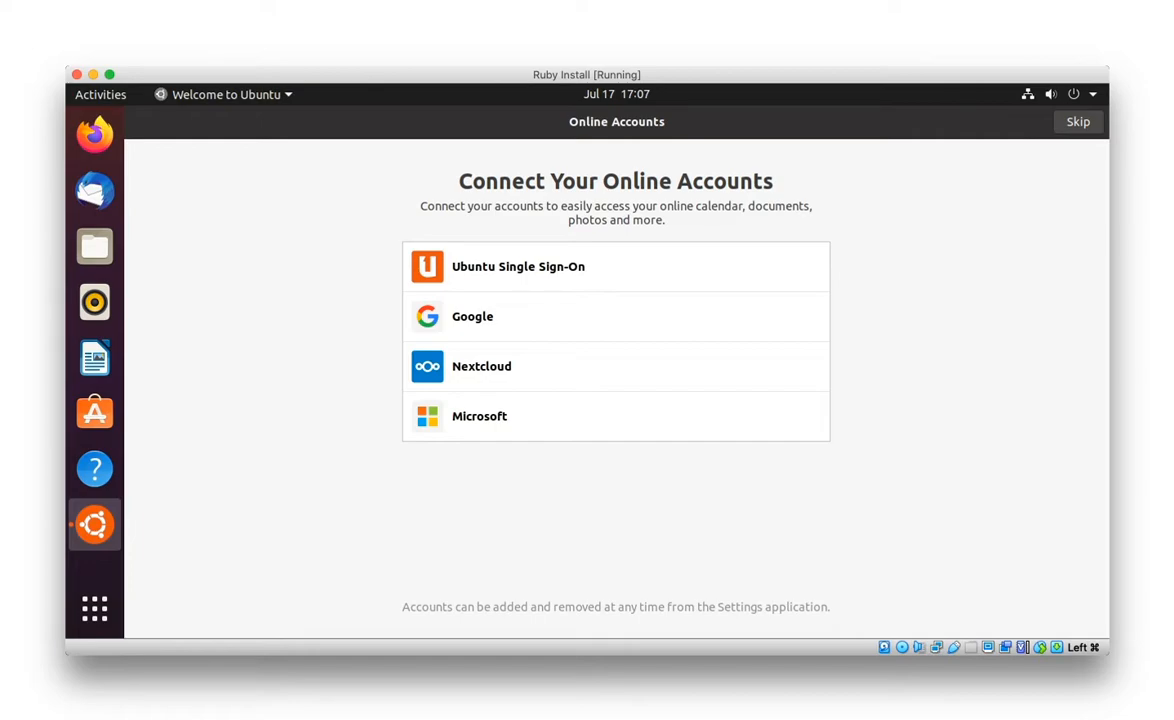
- Launch Terminal from the applications overview by searching 'term'
click(95, 609)
click(542, 139)
text(term)
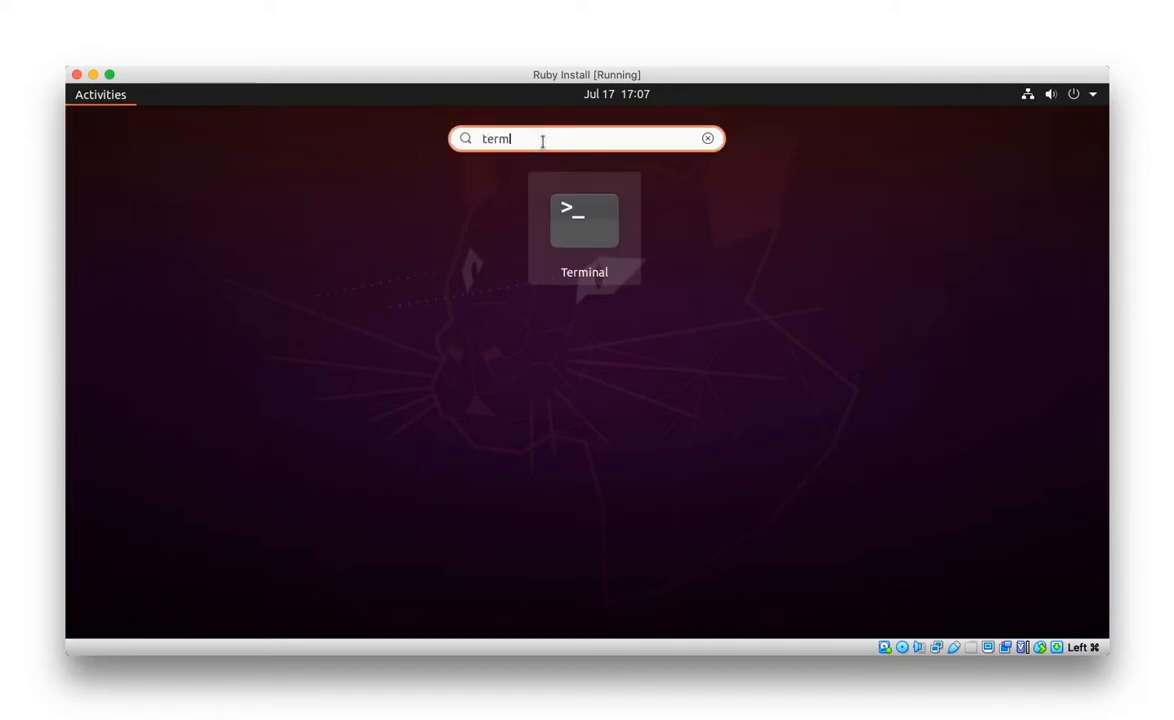
click(603, 234)
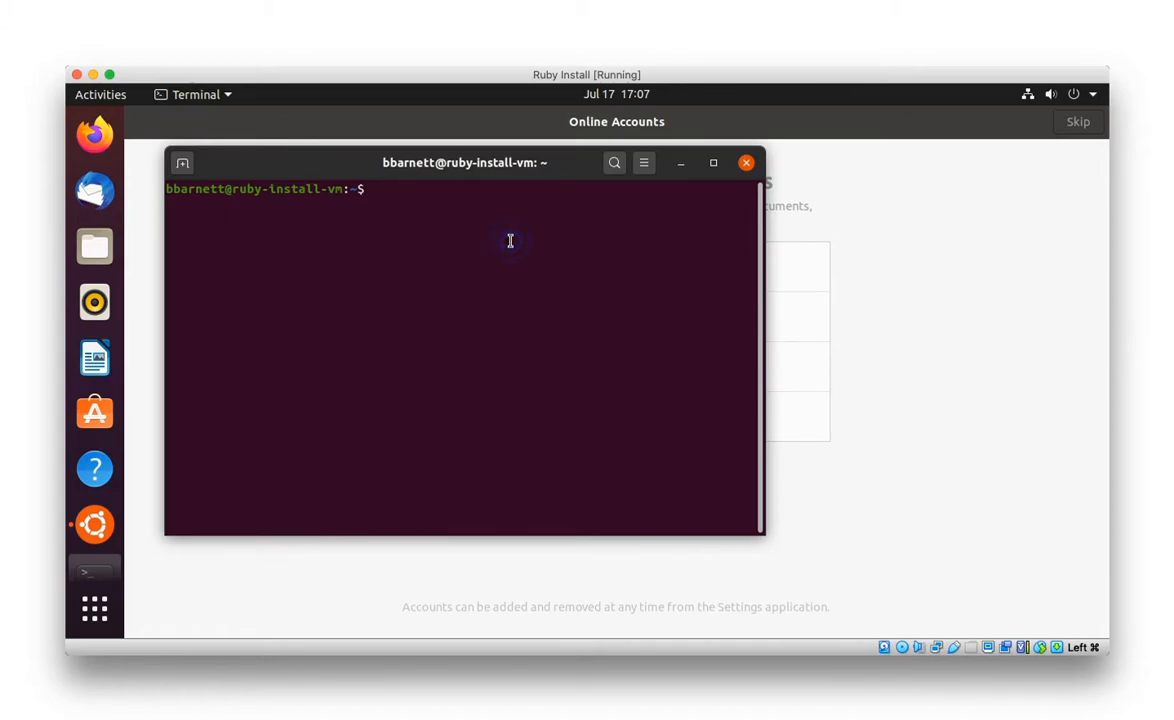
text(ru)
text(by -)
text(v)
- Run ruby -v, which reports ruby not found and suggests apt install
key(Return)
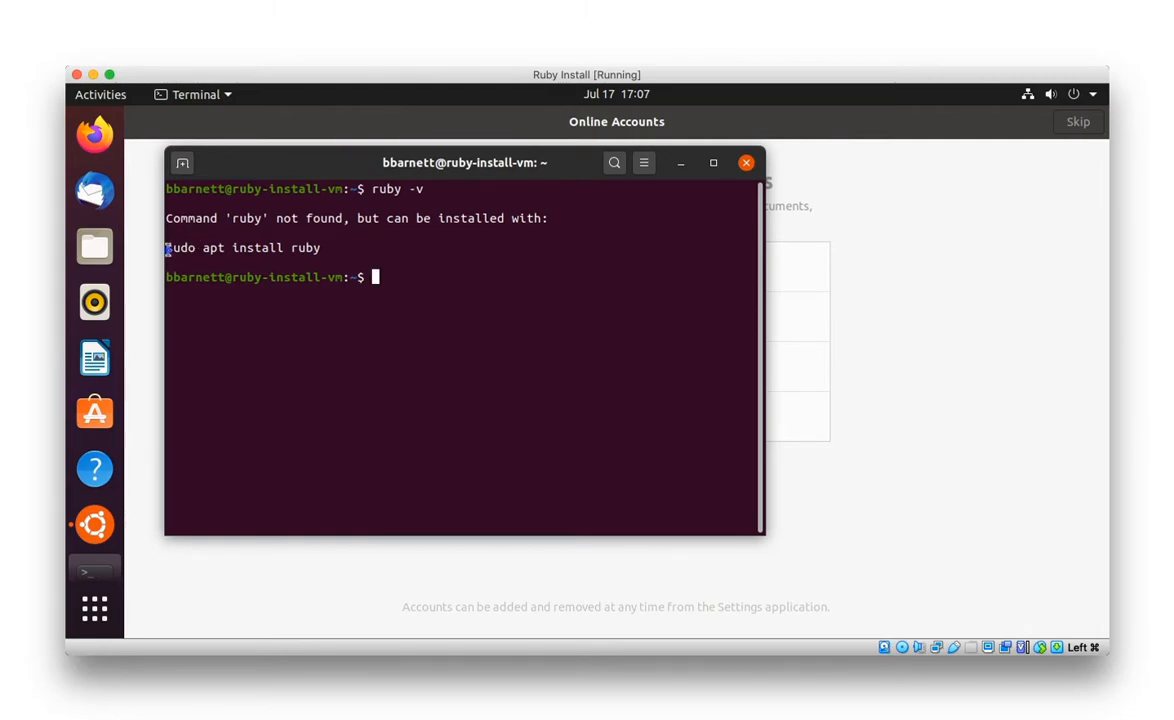
- Copy the suggested 'sudo apt install ruby' command and paste it at the prompt
drag(167, 249, 322, 249)
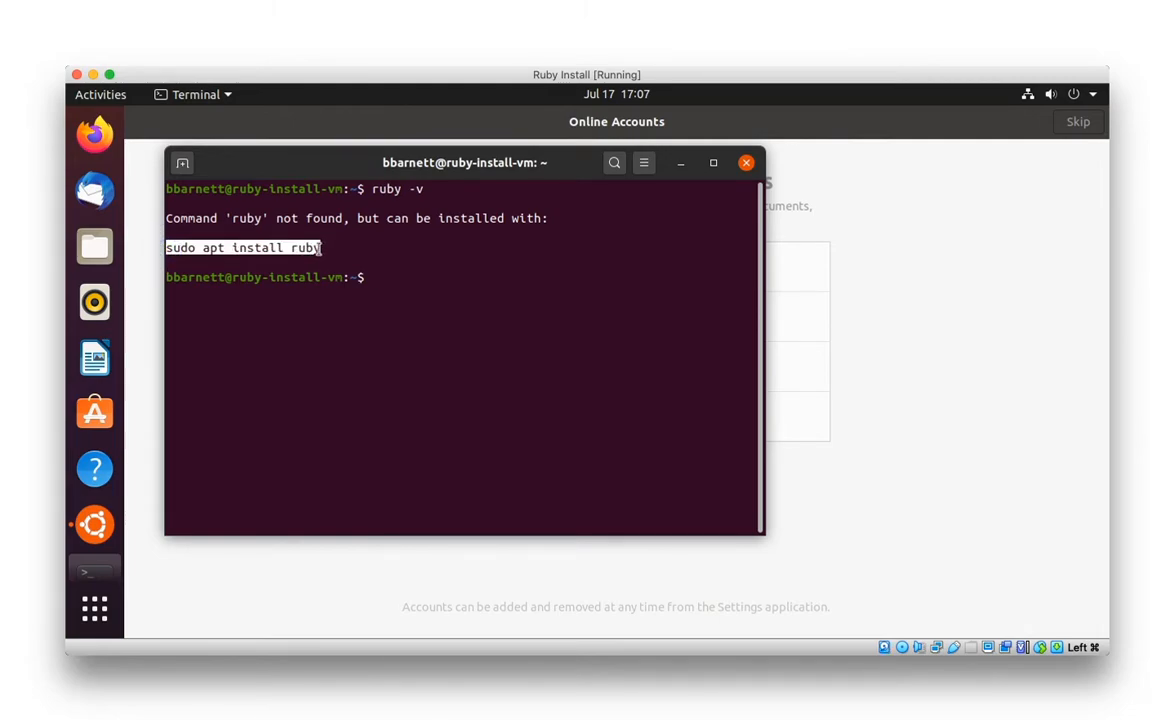
right_click(292, 247)
click(318, 259)
click(456, 309)
right_click(456, 310)
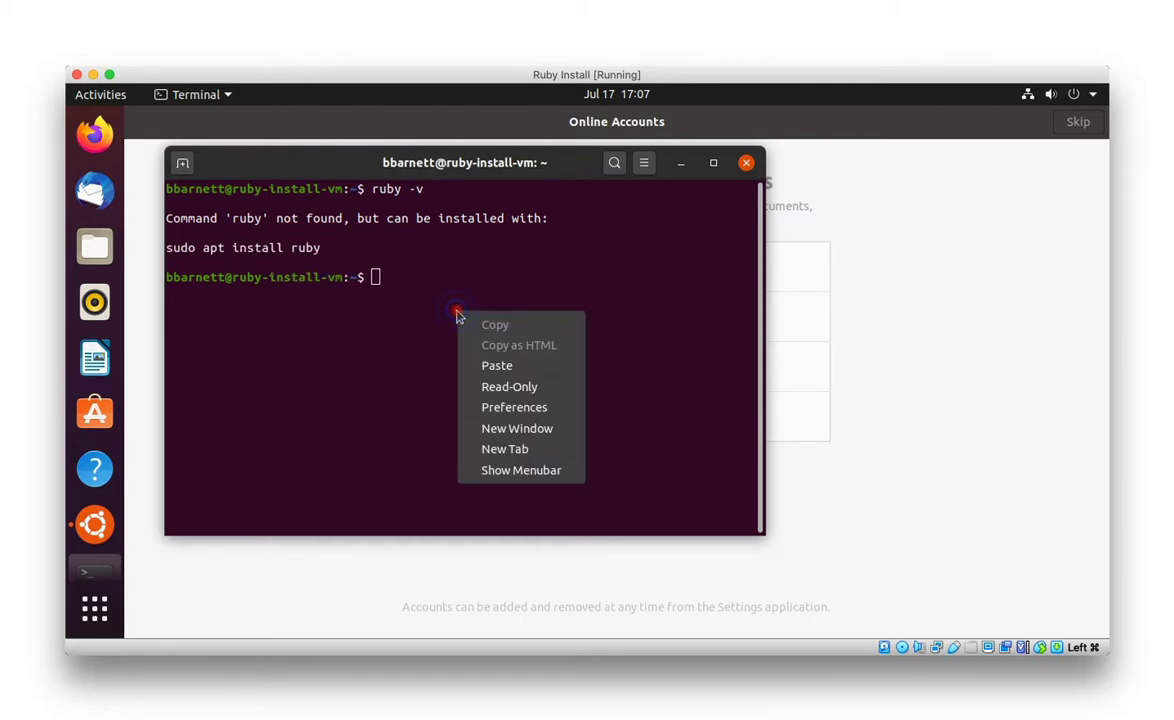
click(495, 366)
- Run the install, entering the password and answering Y so ruby 2.7 packages install
key(Return)
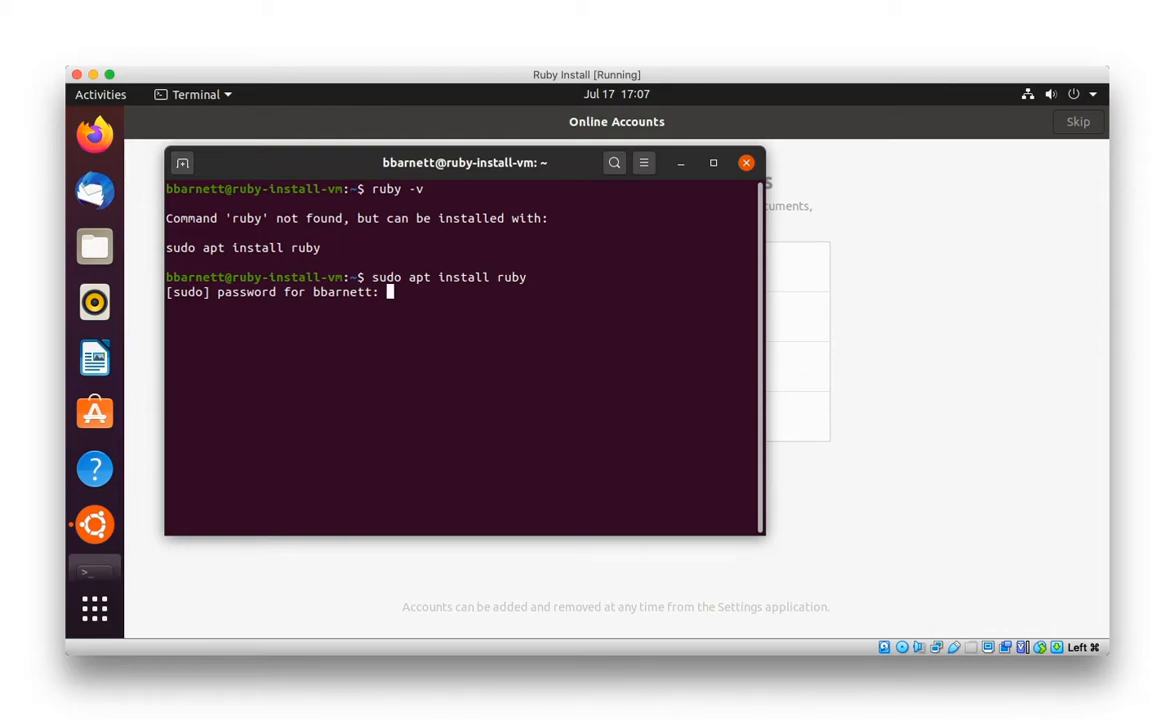
key(Return)
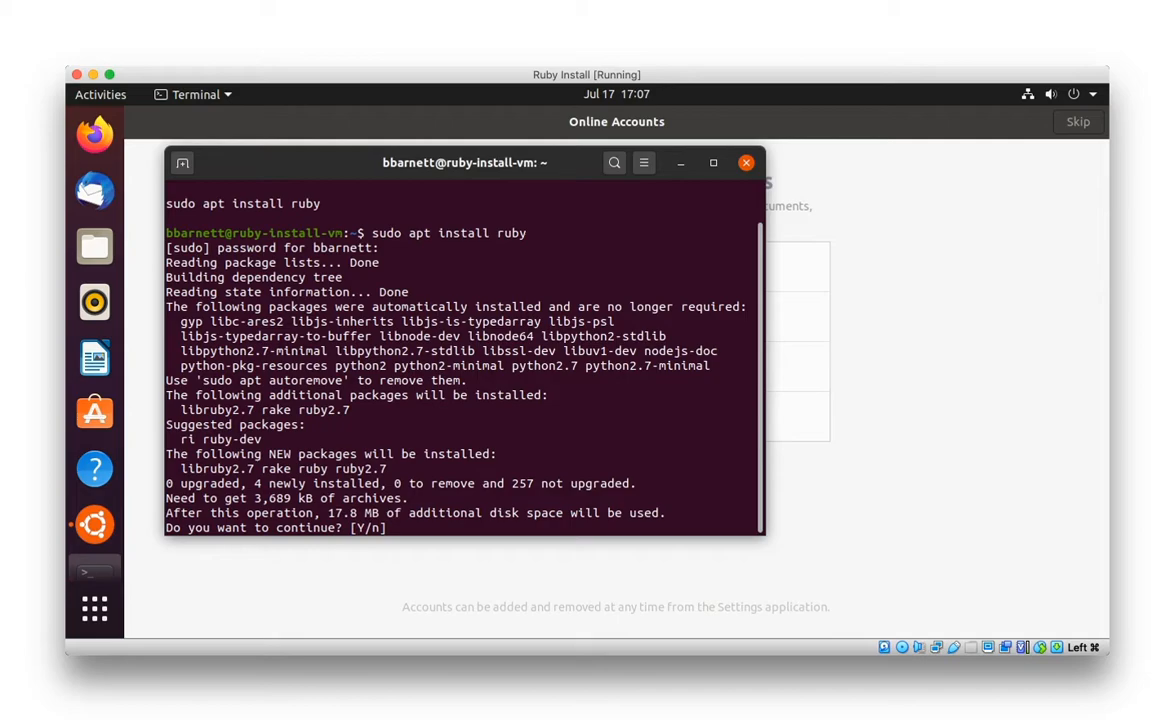
key(Return)
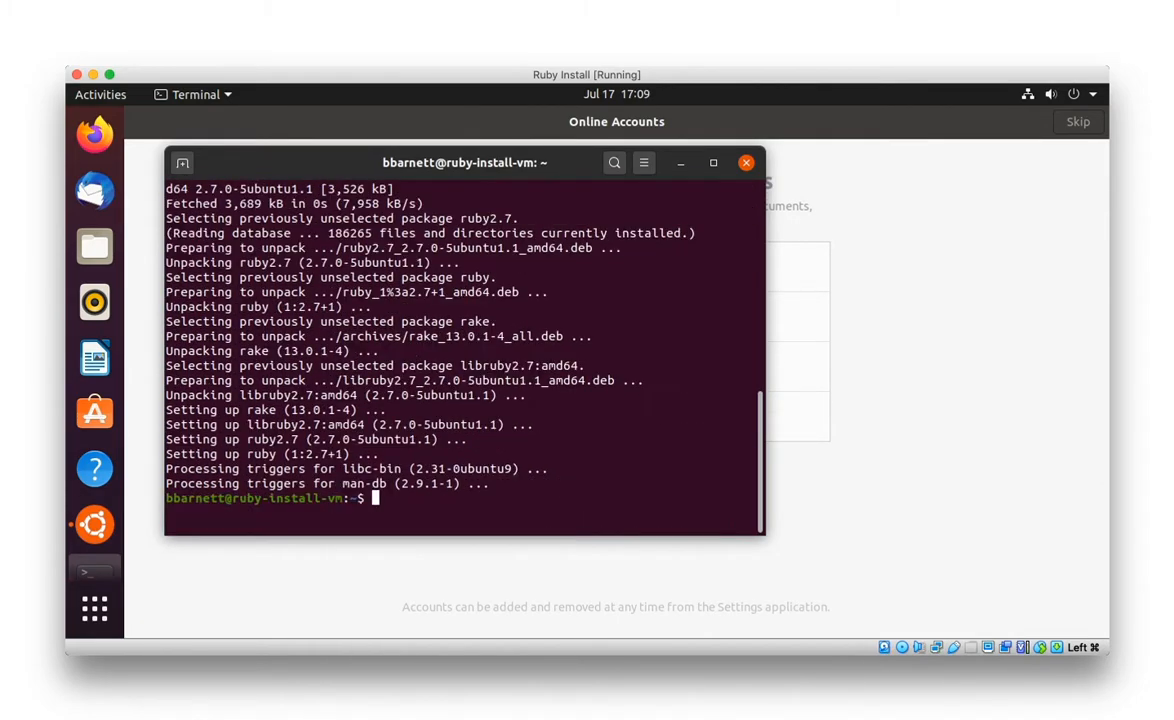
text(ru)
text(by -)
text(v)
- Run ruby -v again, now reporting ruby 2.7.0p0
key(Return)
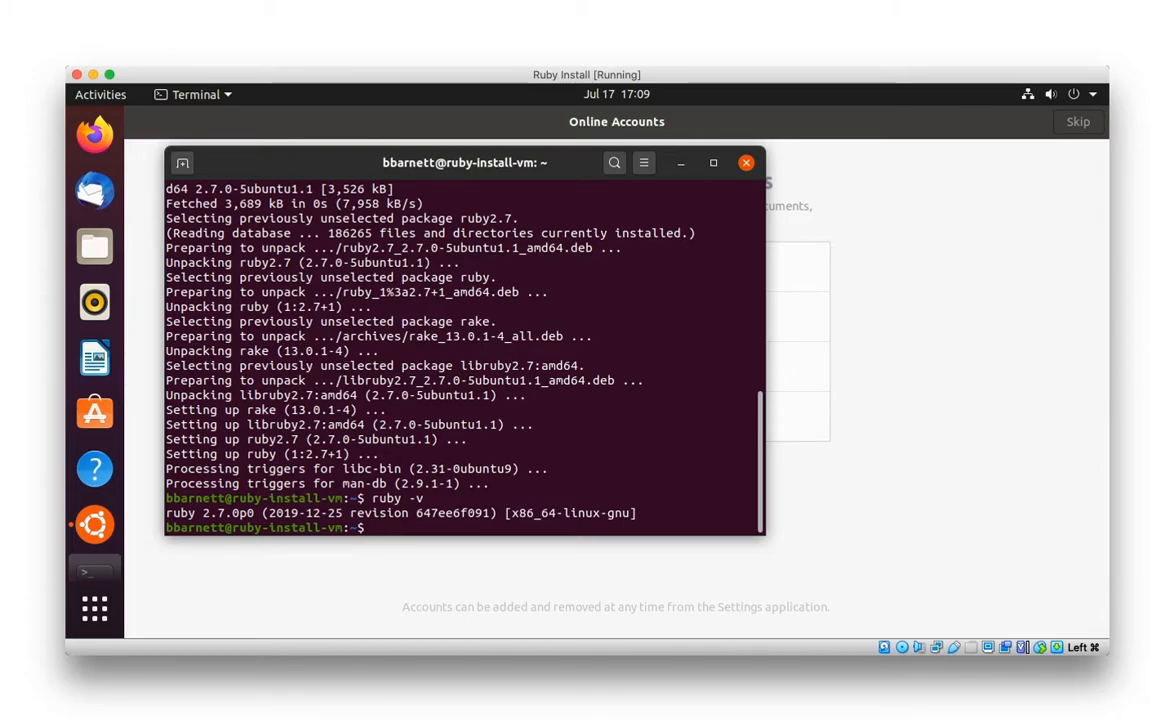
text(sudo)
- Erase the premature 'sudo' and run node -v, which reports node not found
key(BackSpace)
key(BackSpace)
key(BackSpace)
key(BackSpace)
key(BackSpace)
text(node -v)
key(Return)
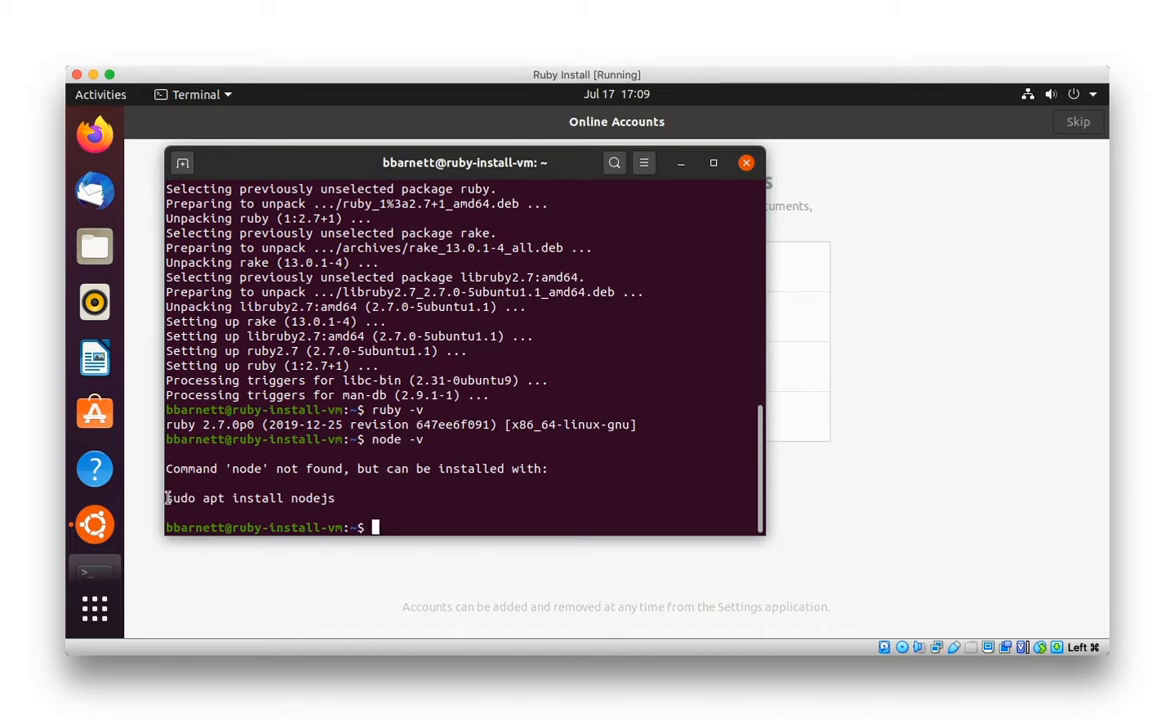
- Copy the suggested 'sudo apt install nodejs' command and paste it at the prompt
drag(167, 498, 338, 500)
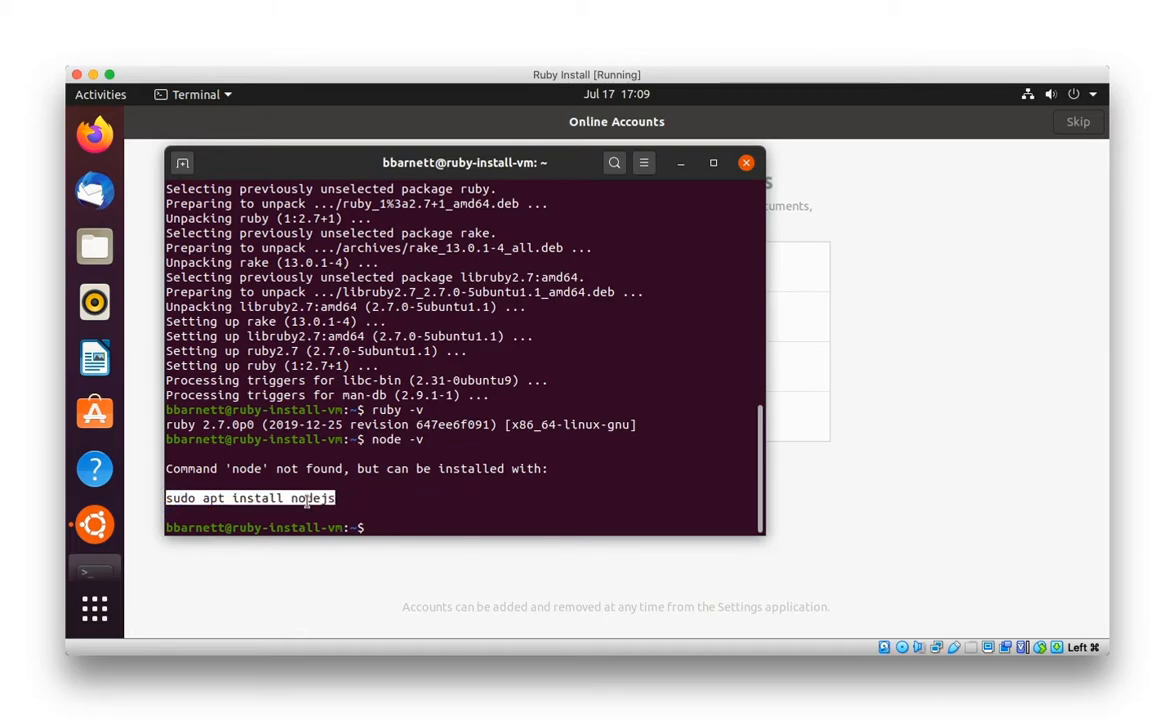
right_click(307, 502)
click(357, 345)
right_click(474, 447)
click(507, 497)
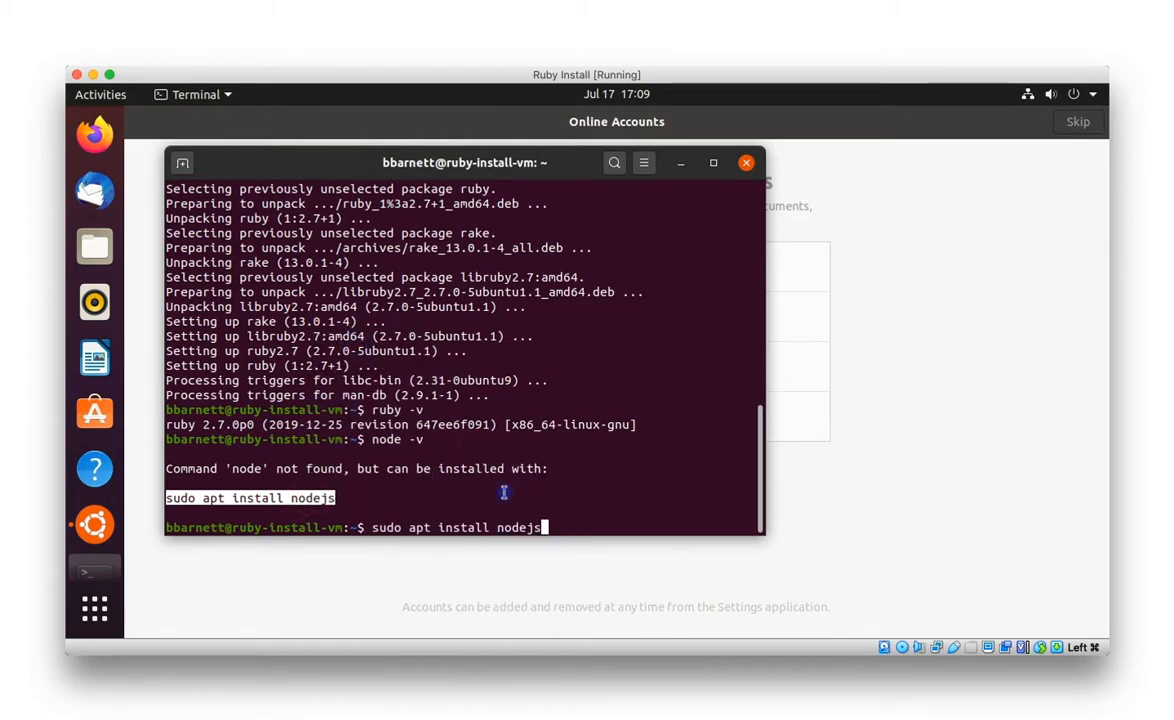
text( npm)
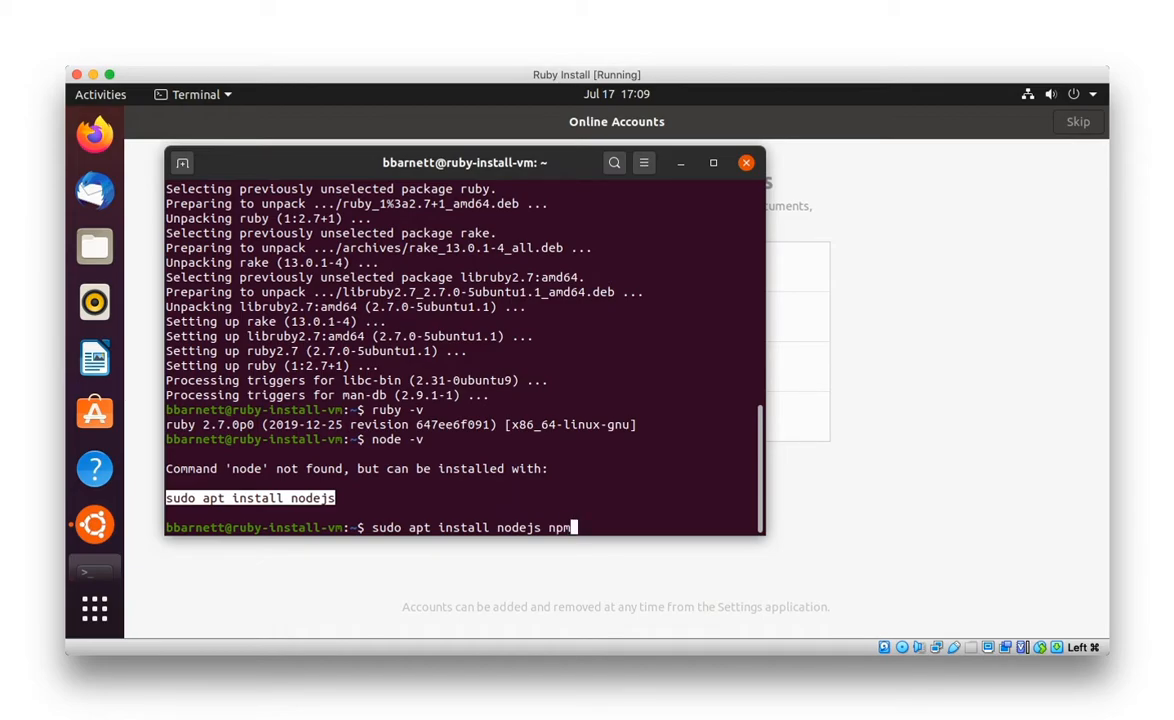
- Run sudo apt install nodejs npm and answer Y to install the 278 packages
key(Return)
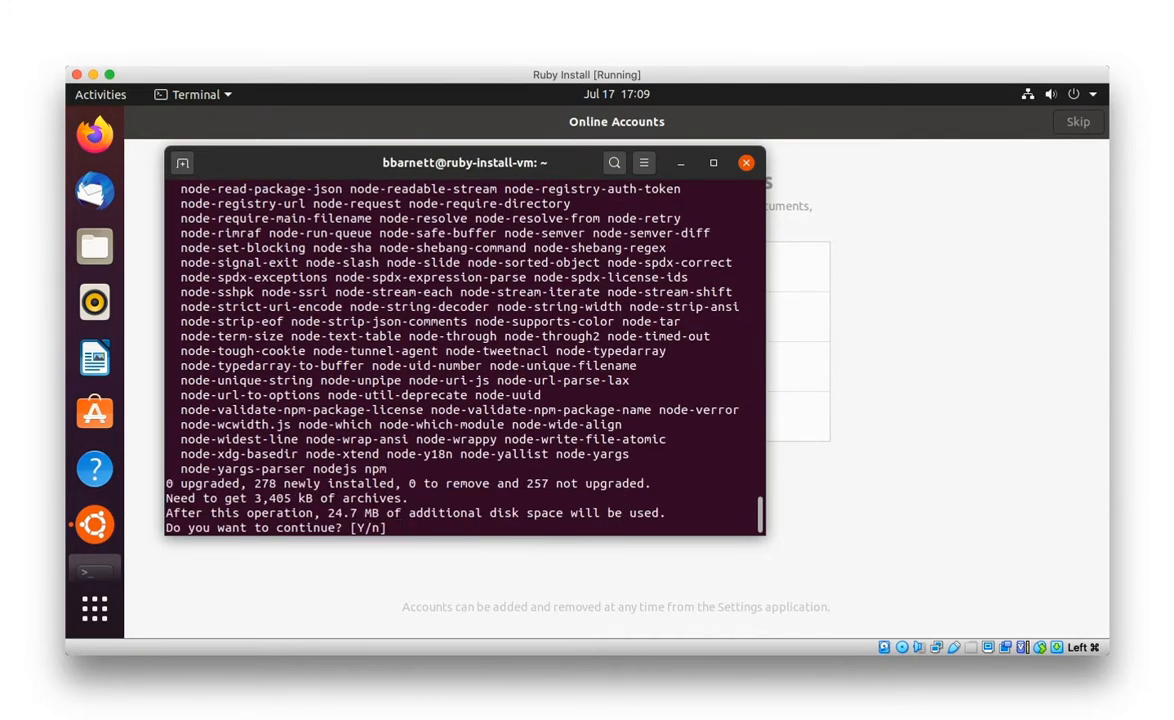
key(Return)
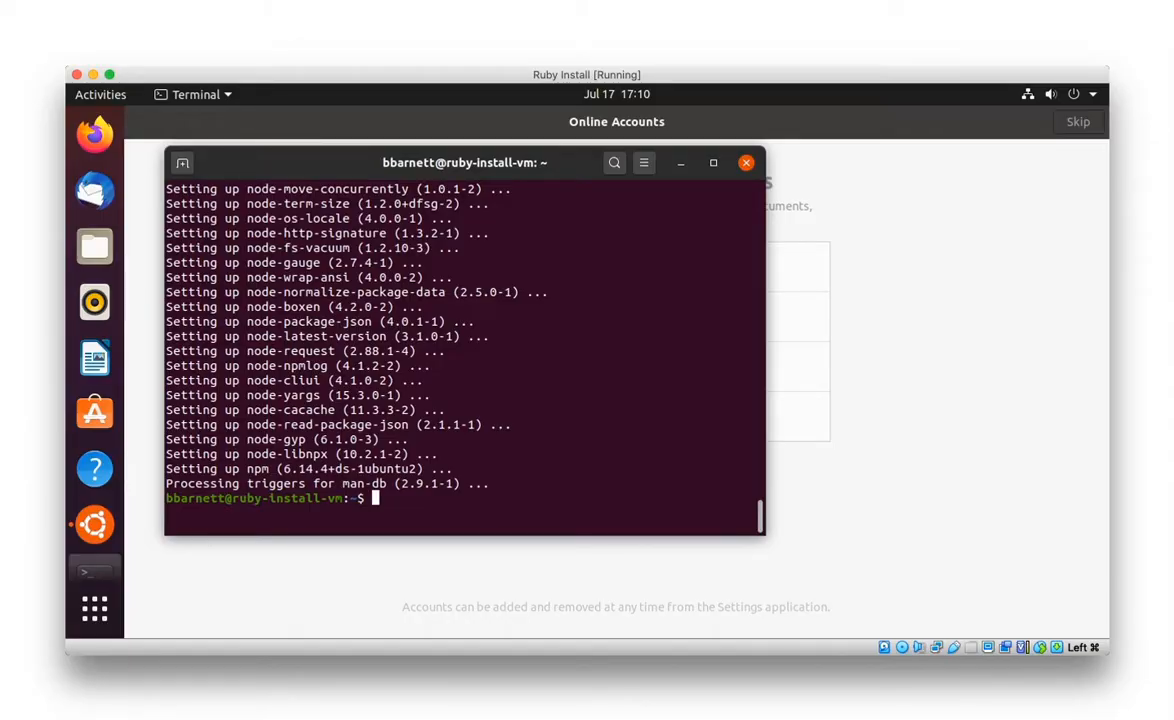
text(no)
text(de -v)
- Run node -v and npm -v, reporting v10.19.0 and 6.14.4
key(Return)
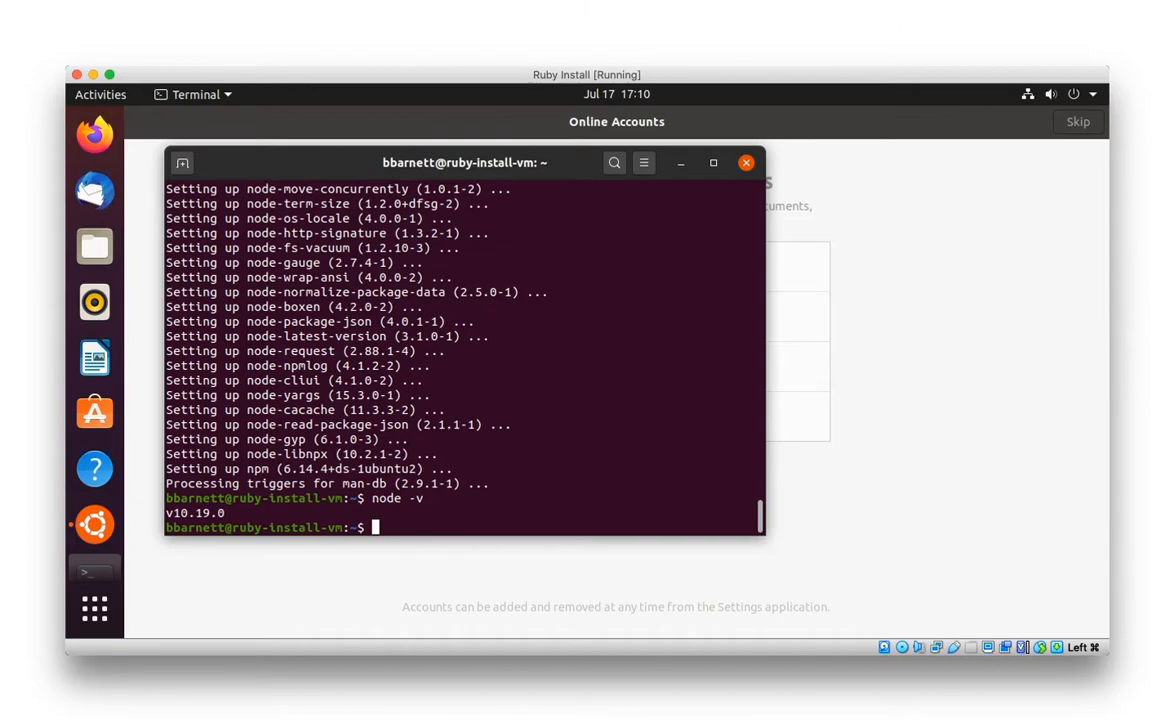
text(npm )
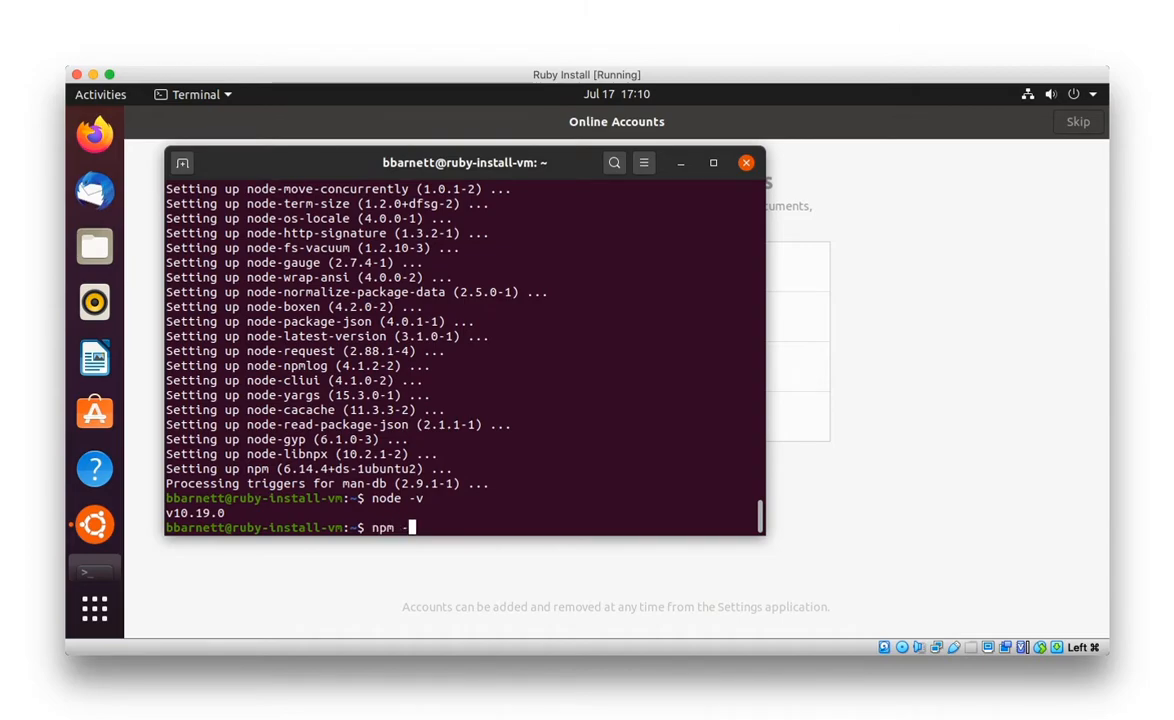
text(-v)
key(Return)
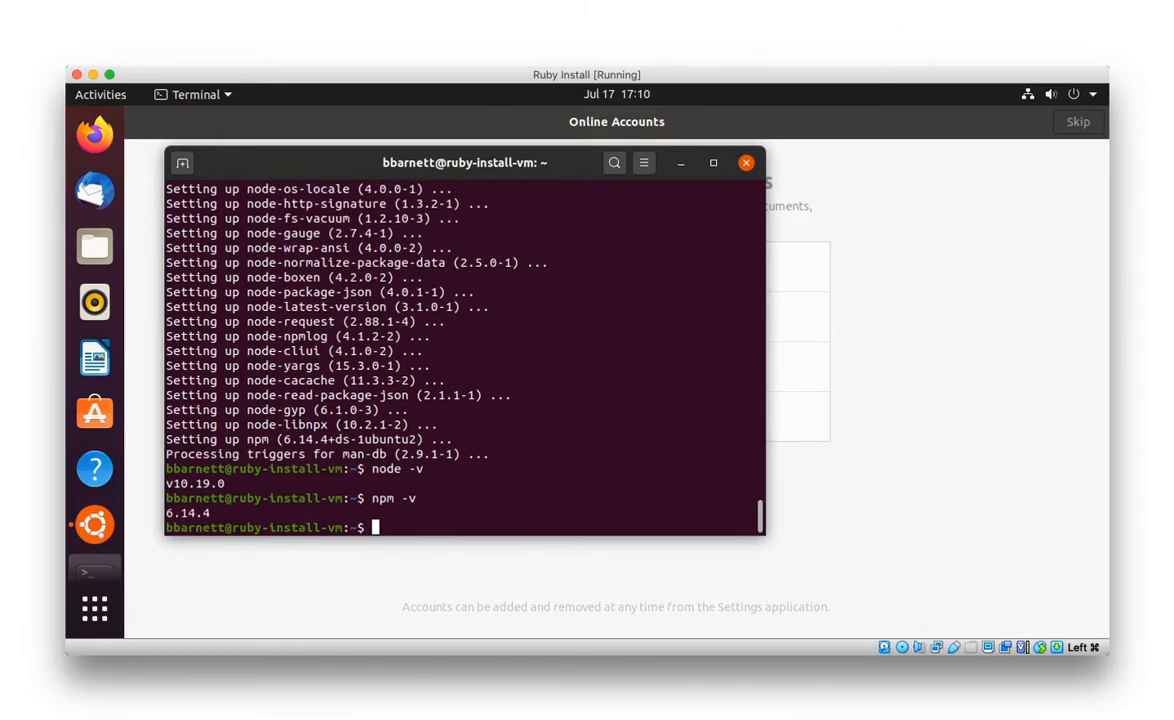
text(sudo )
text(npm)
text( install -g)
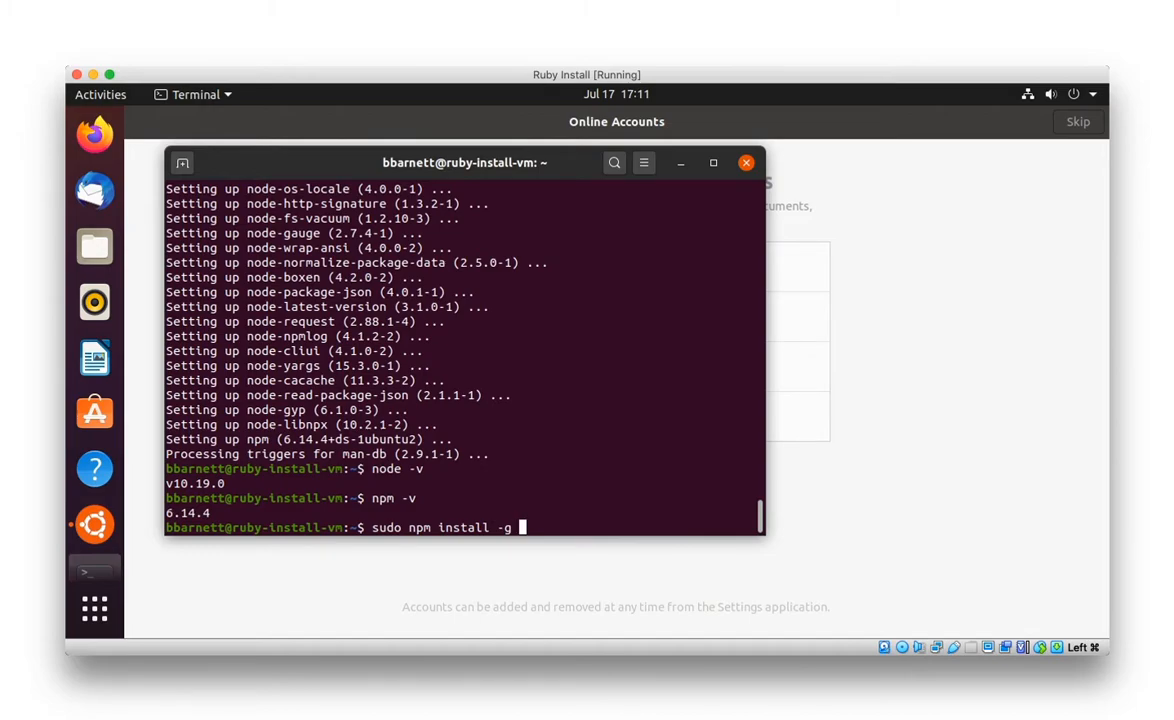
text( yarn)
- Run sudo npm install -g yarn, then yarn -v confirming 1.22.4
key(Return)
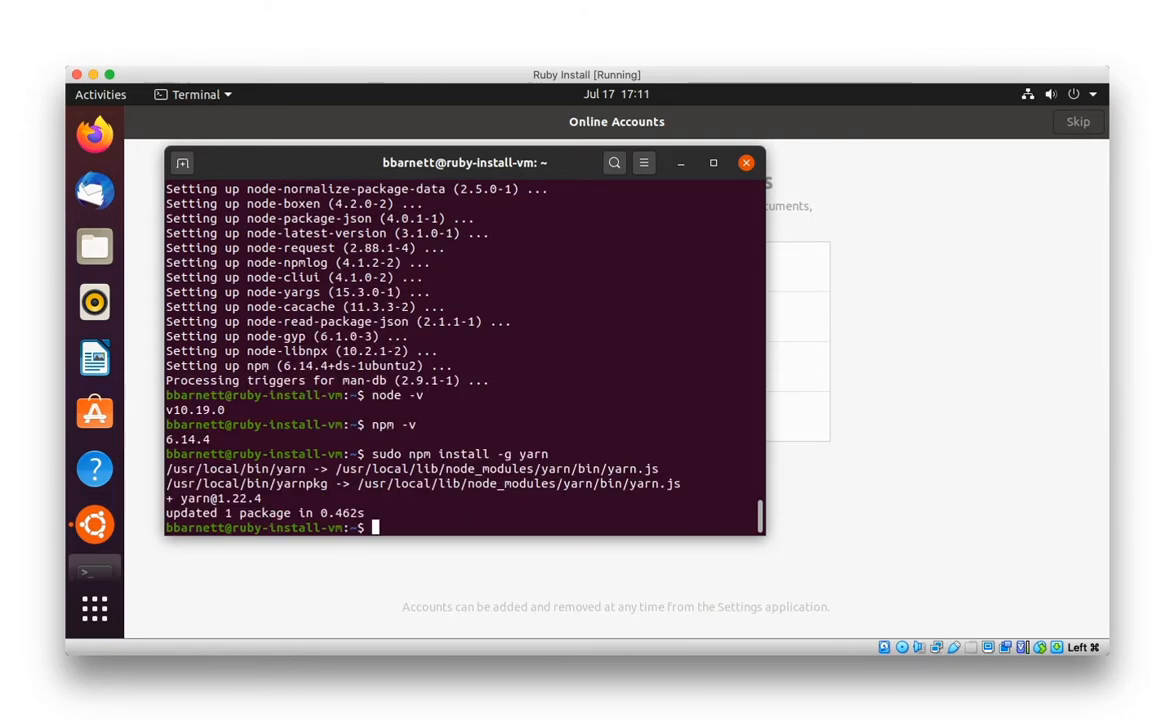
text(yarn -v)
key(Return)
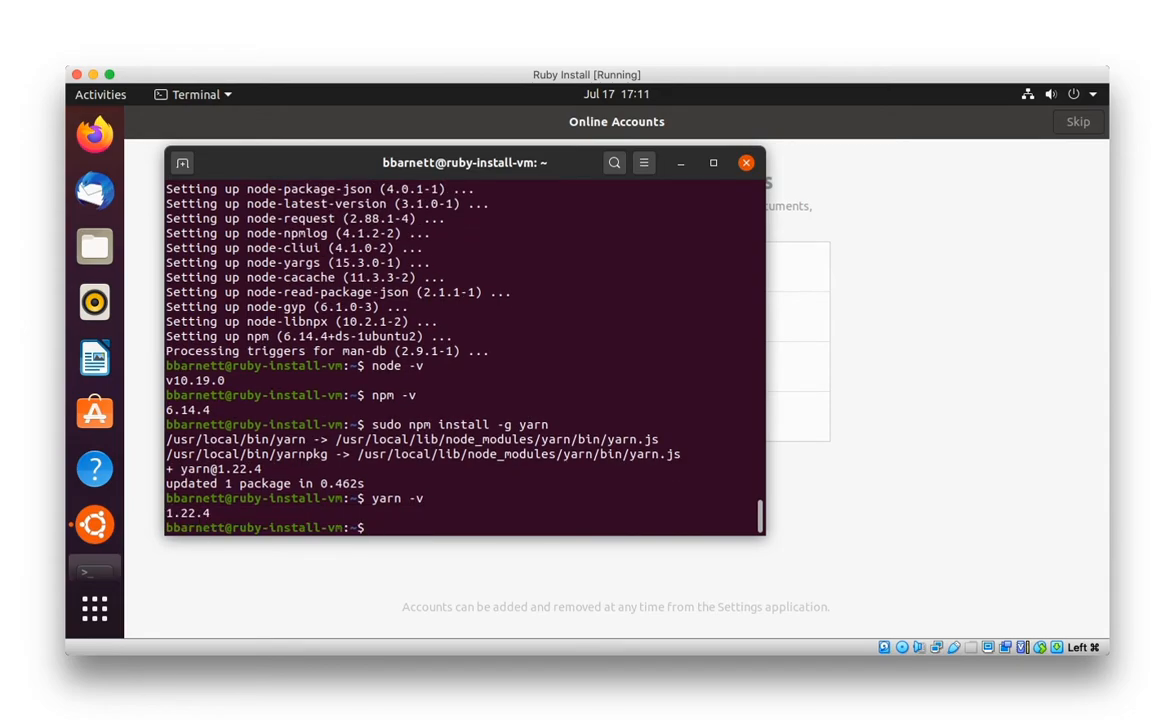
text(ru)
text(by -v && )
text(node -v)
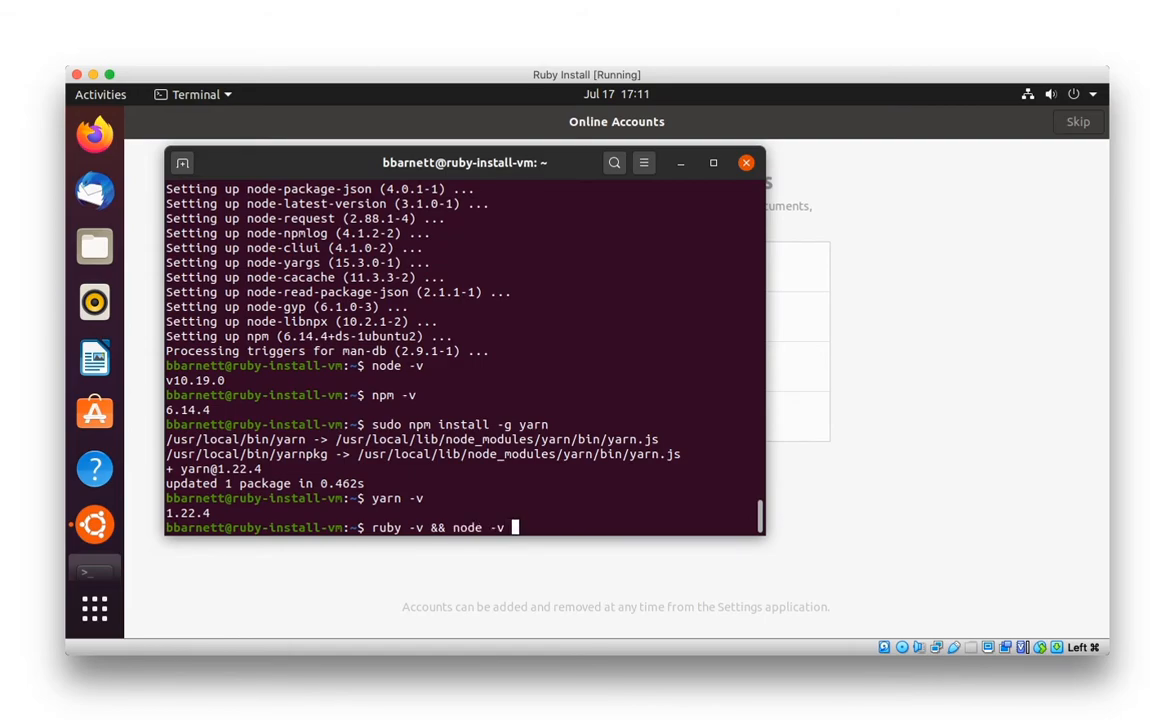
text( && )
text(npm )
text(-v && yarn )
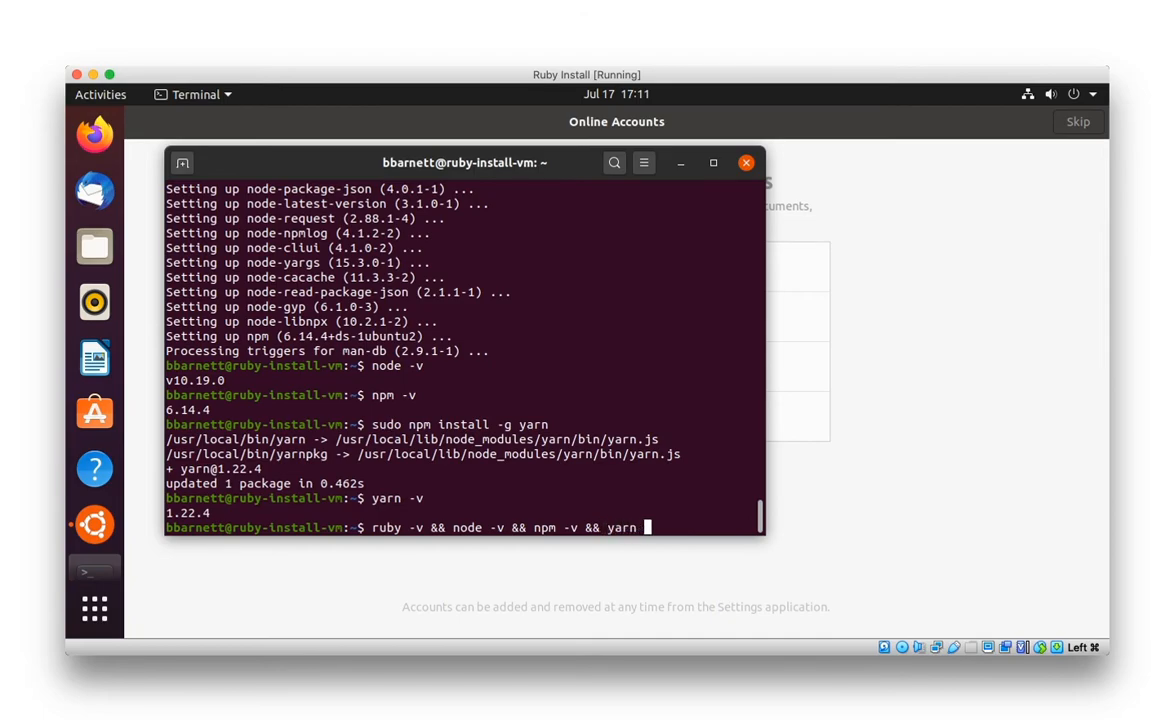
text(-v)
- Run ruby -v && node -v && npm -v && yarn -v to print all four versions
key(Return)
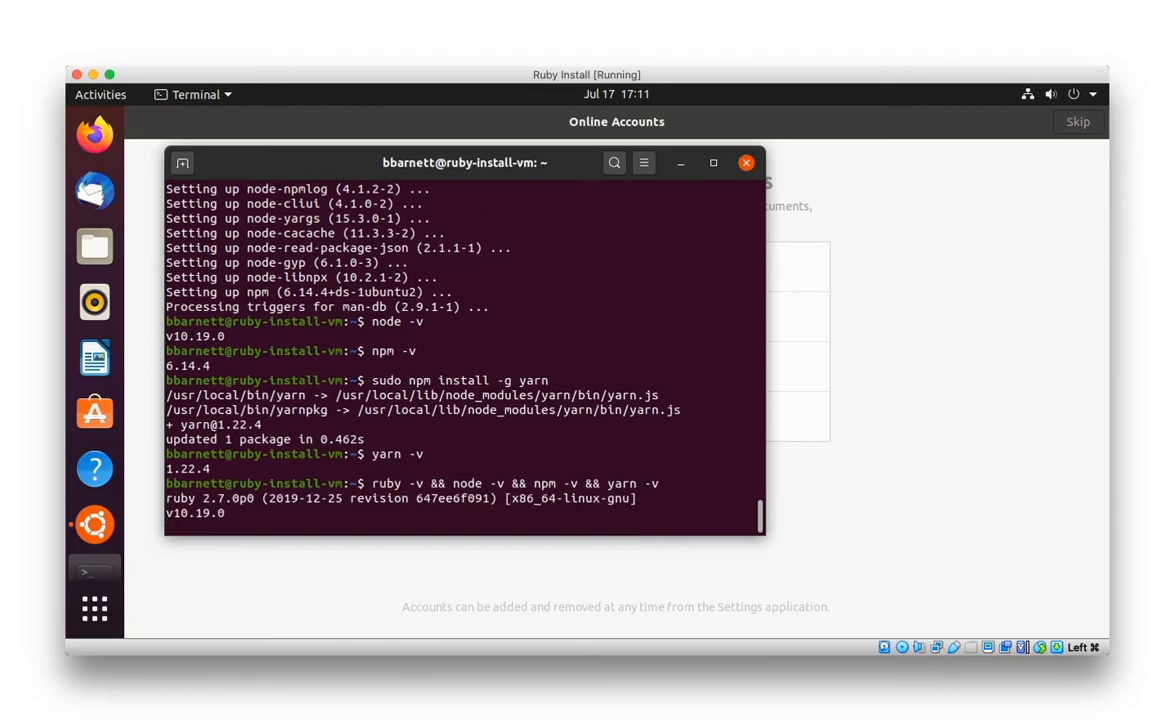